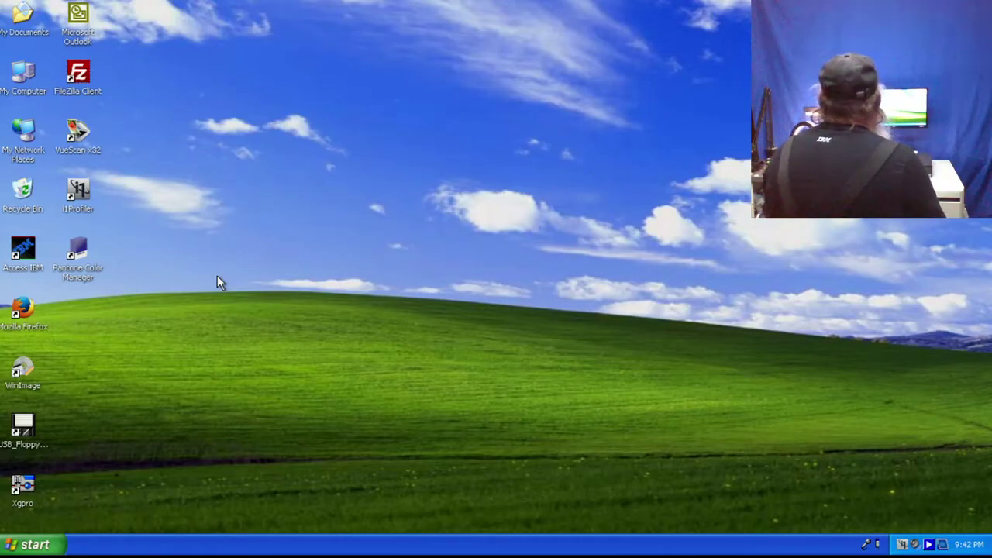
# - Launch i1Profiler and maximize its window to fill the screen with the workflow selector
pyautogui.doubleClick(77, 188)
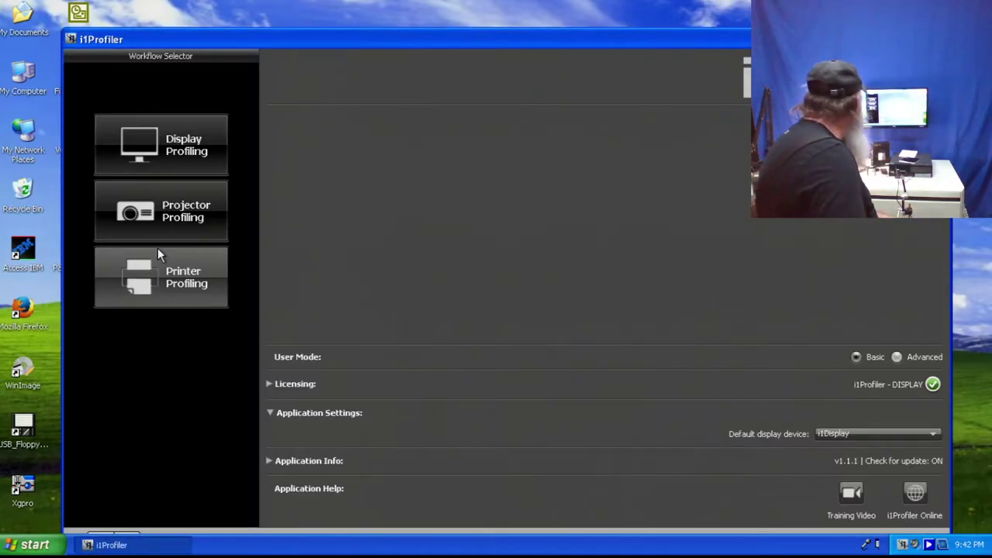
pyautogui.doubleClick(325, 36)
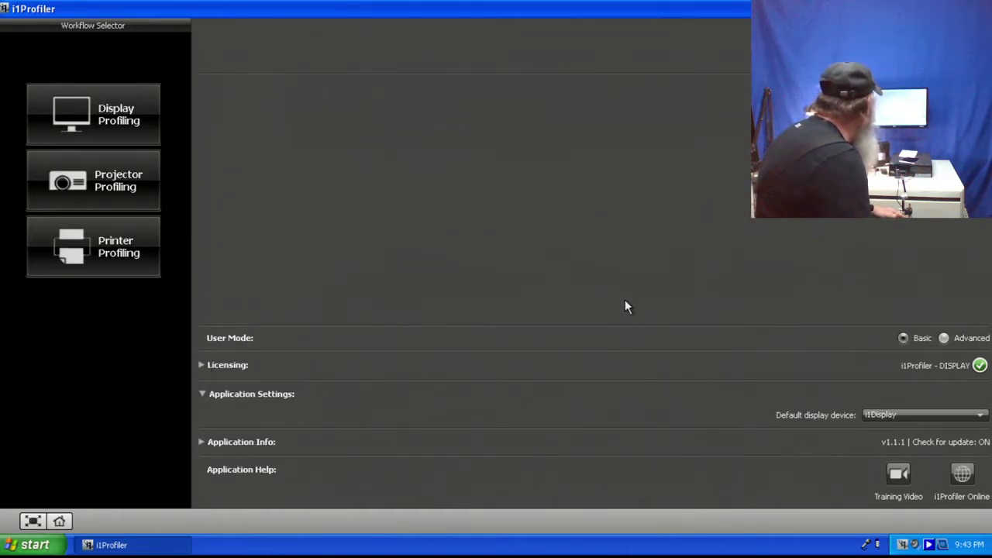
# - Switch i1Profiler to Advanced user mode and expand the Licensing details
pyautogui.click(944, 339)
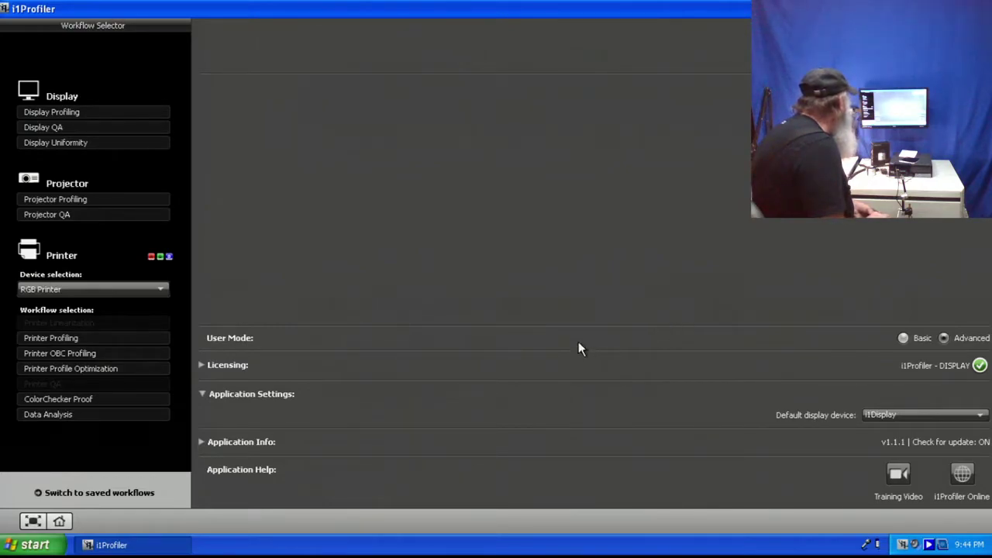
pyautogui.click(201, 364)
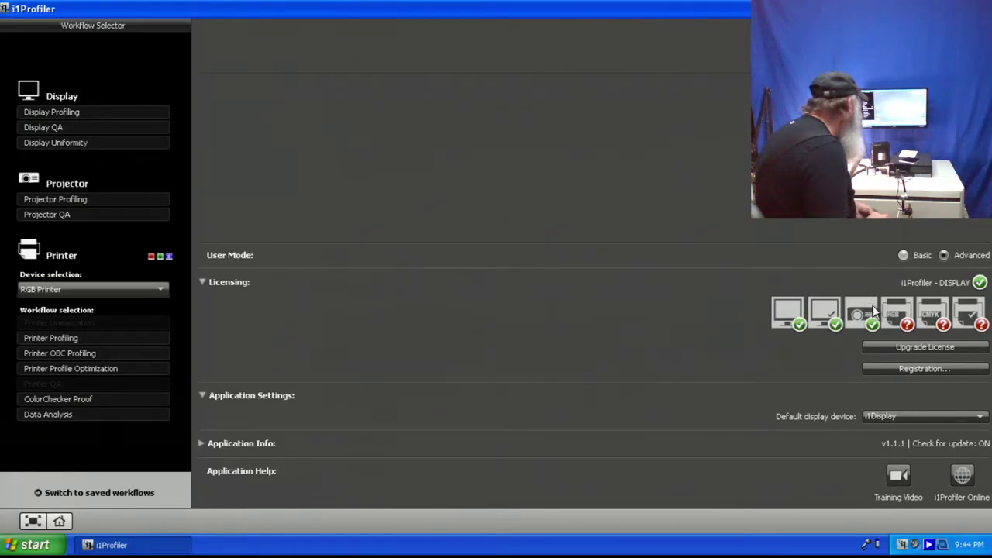
pyautogui.click(890, 348)
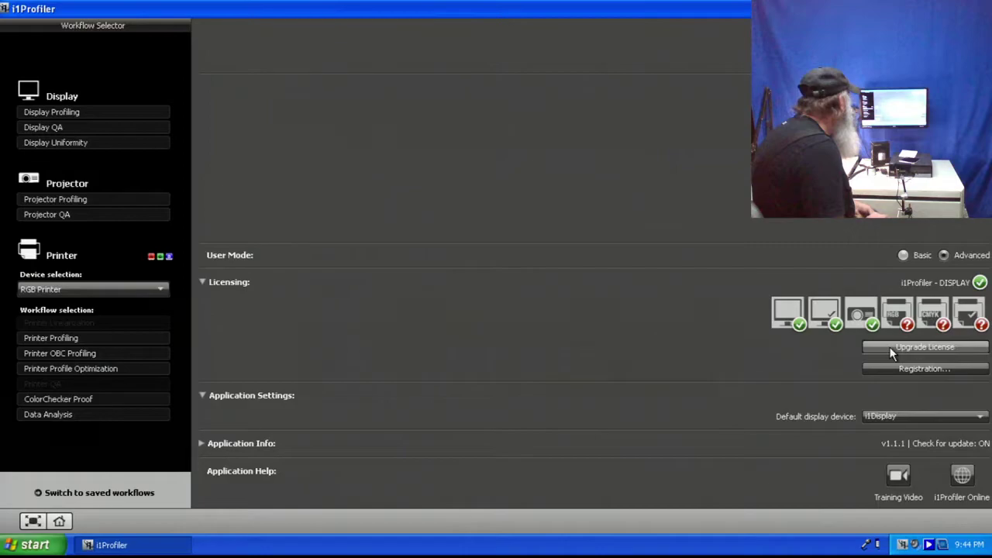
pyautogui.click(889, 348)
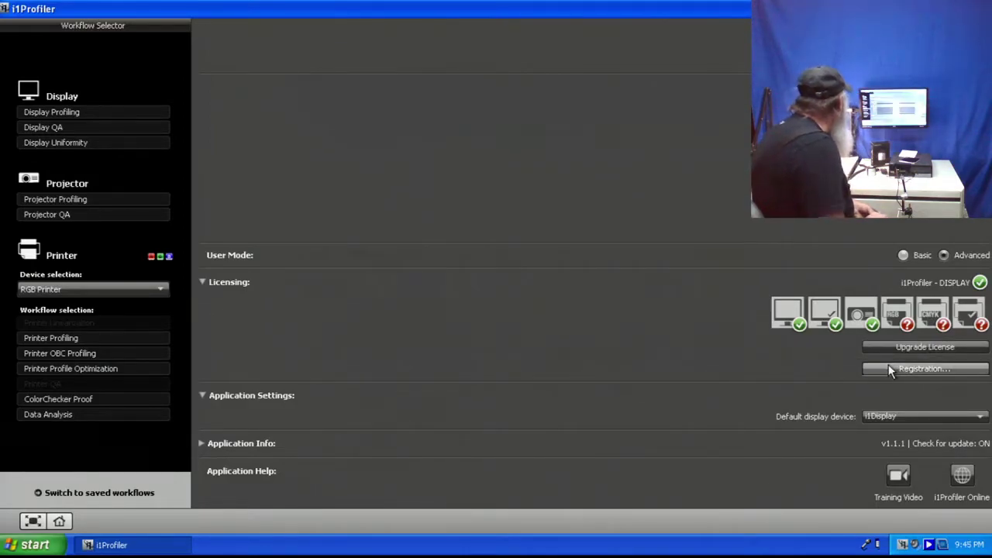
pyautogui.click(889, 366)
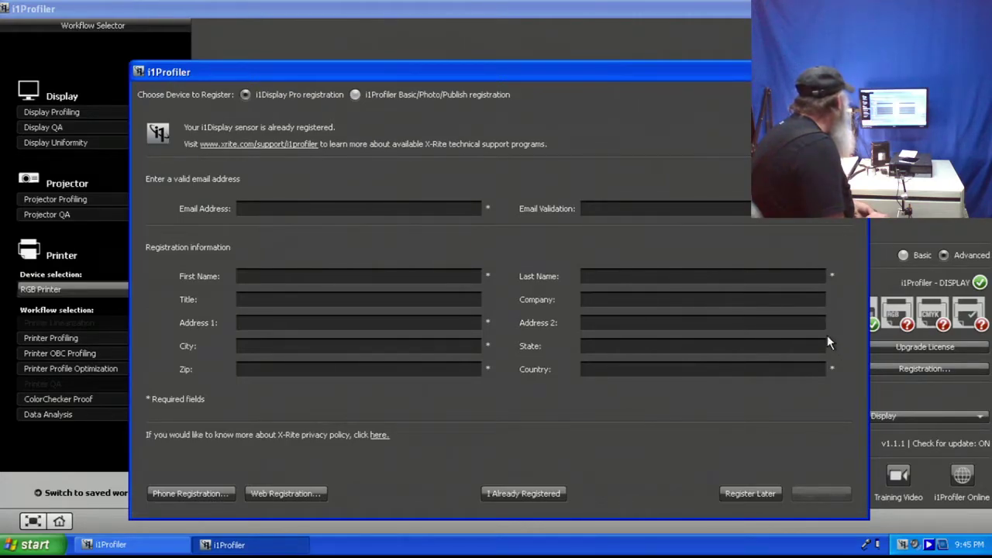
pyautogui.click(743, 494)
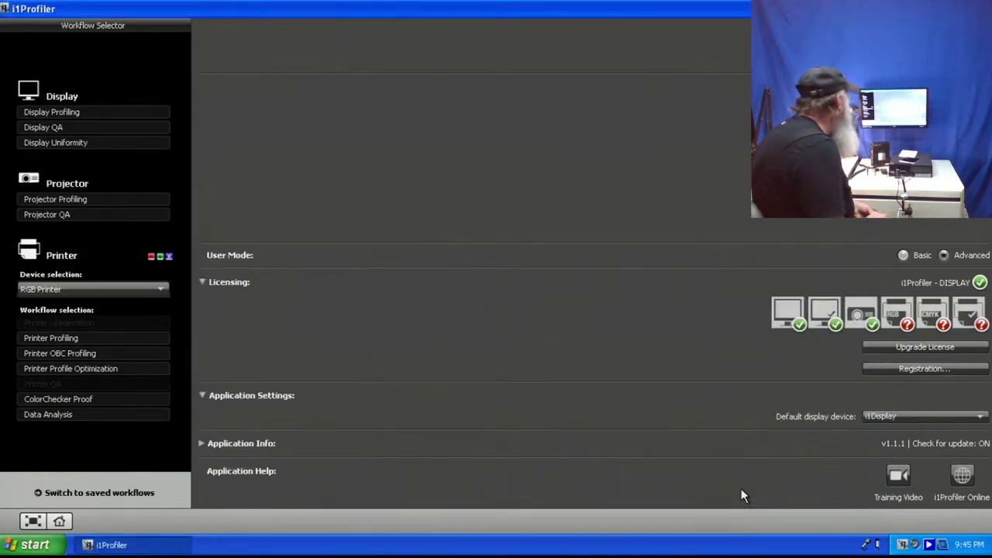
pyautogui.click(881, 346)
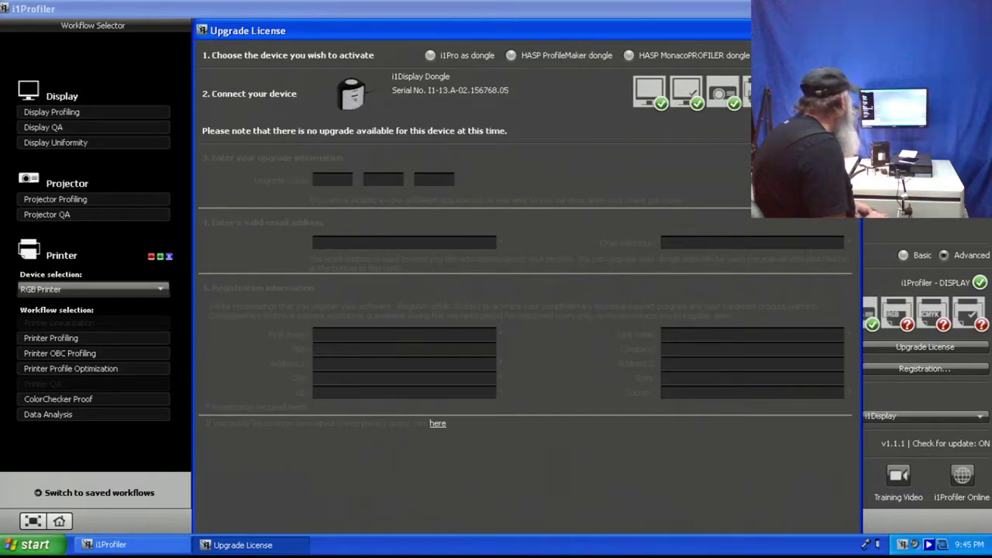
pyautogui.click(851, 30)
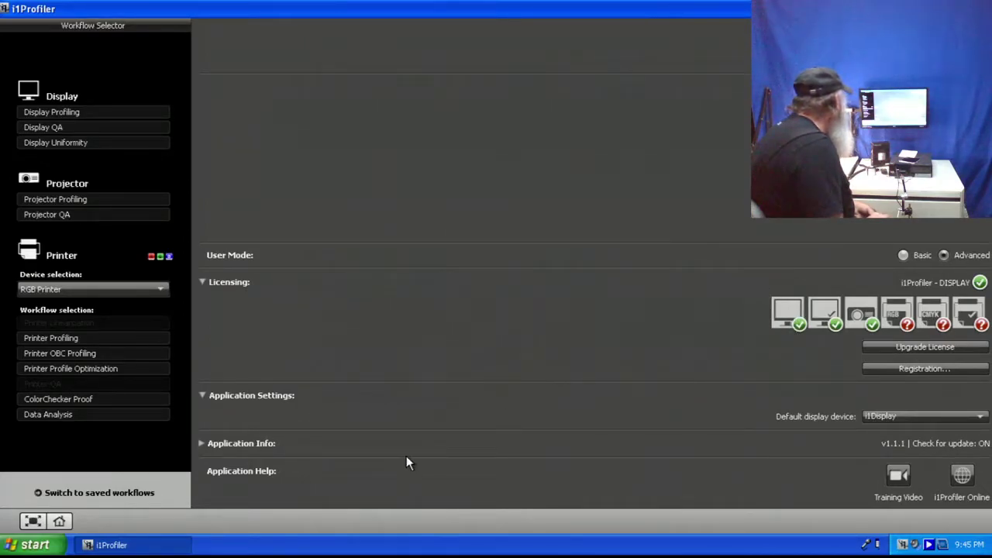
# - Expand Application Info, run an update check, and cancel the resulting update error
pyautogui.click(200, 445)
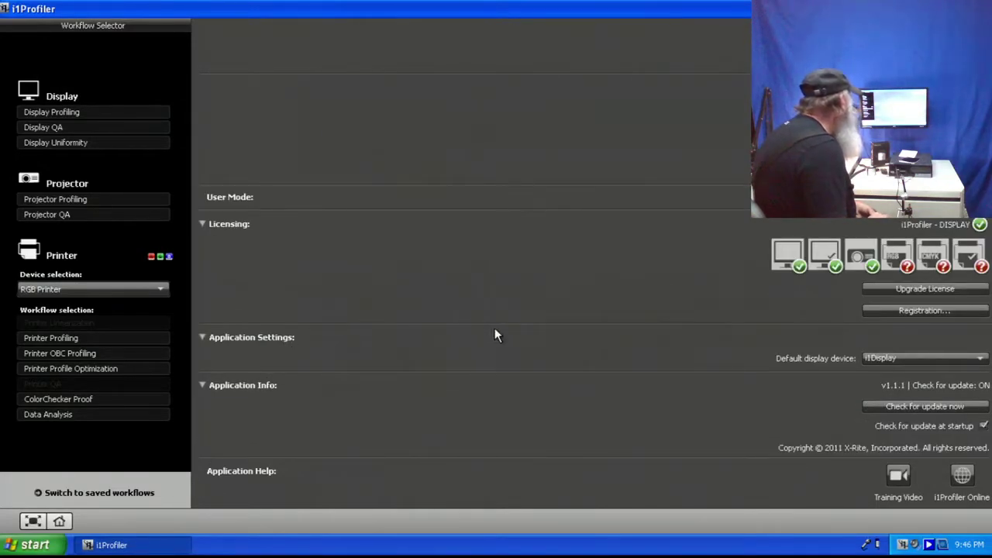
pyautogui.click(908, 407)
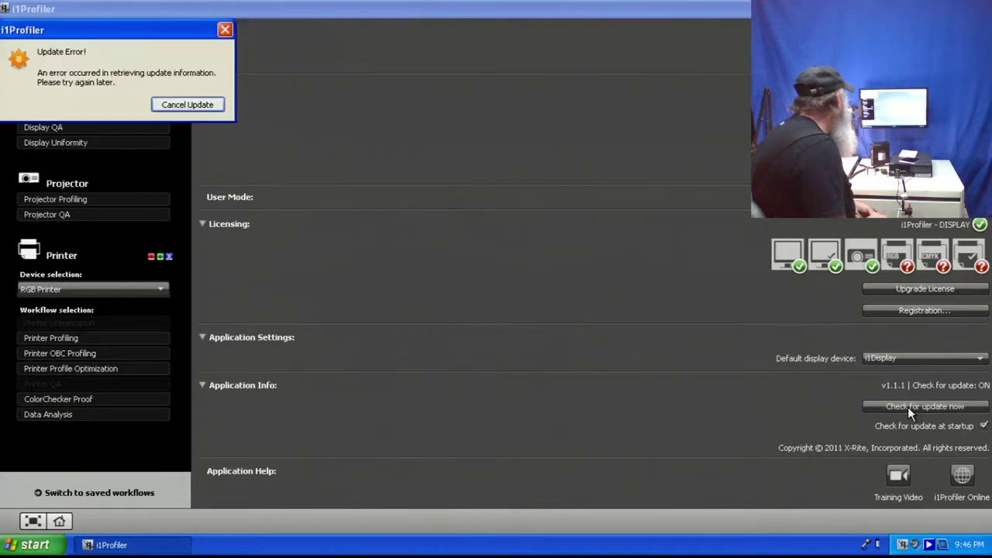
pyautogui.click(186, 105)
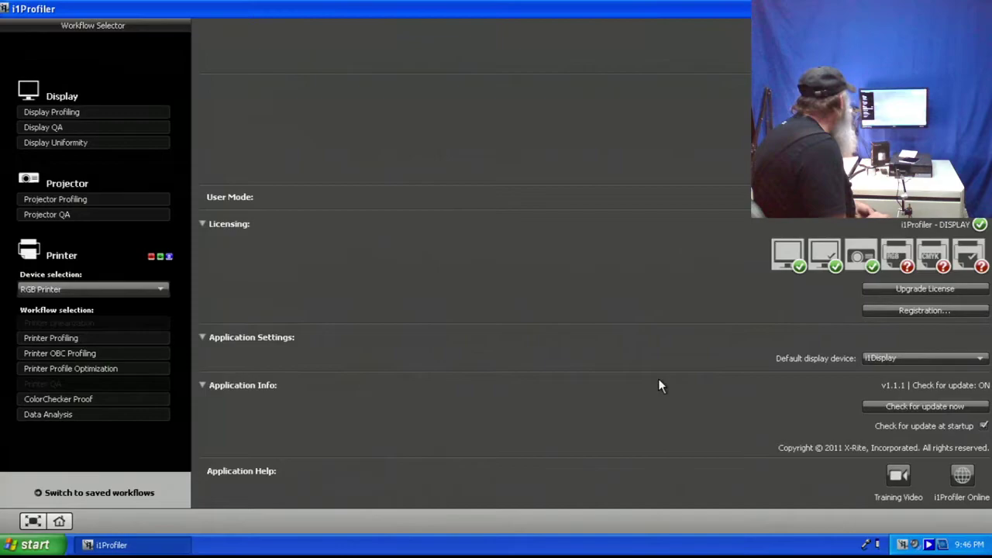
# - Play the About i1Profiler training video, finish Windows Media Player 9 setup with defaults, then open i1Profiler Online
pyautogui.click(902, 480)
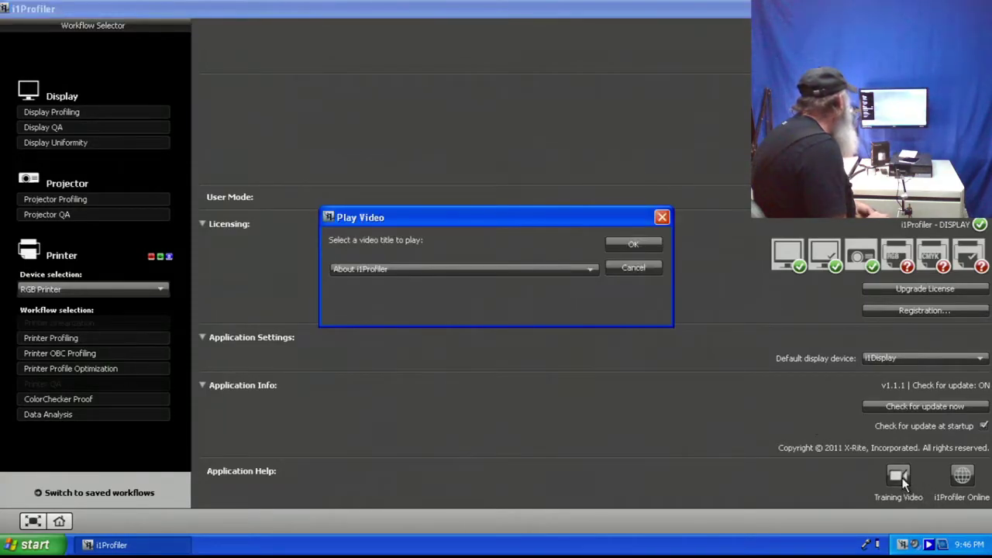
pyautogui.click(631, 245)
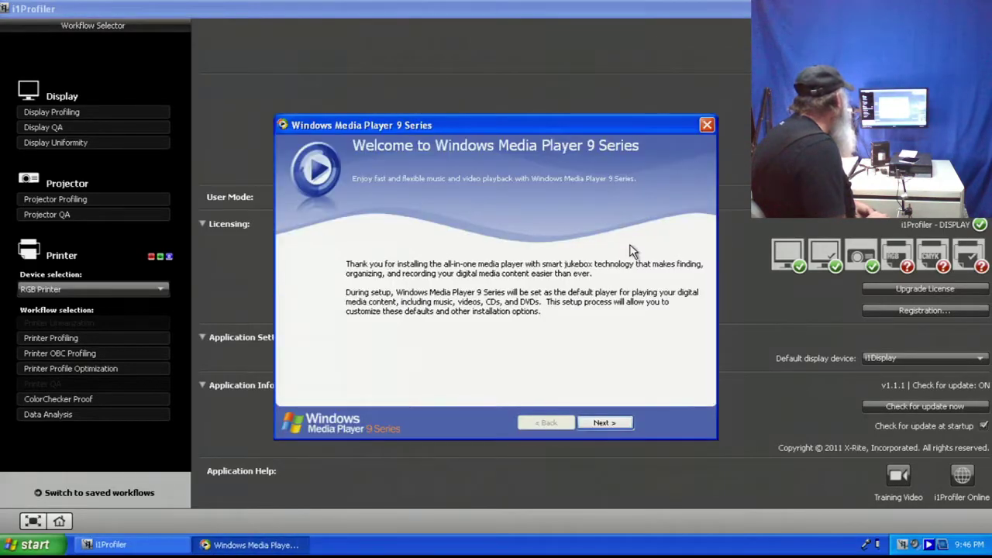
pyautogui.click(609, 424)
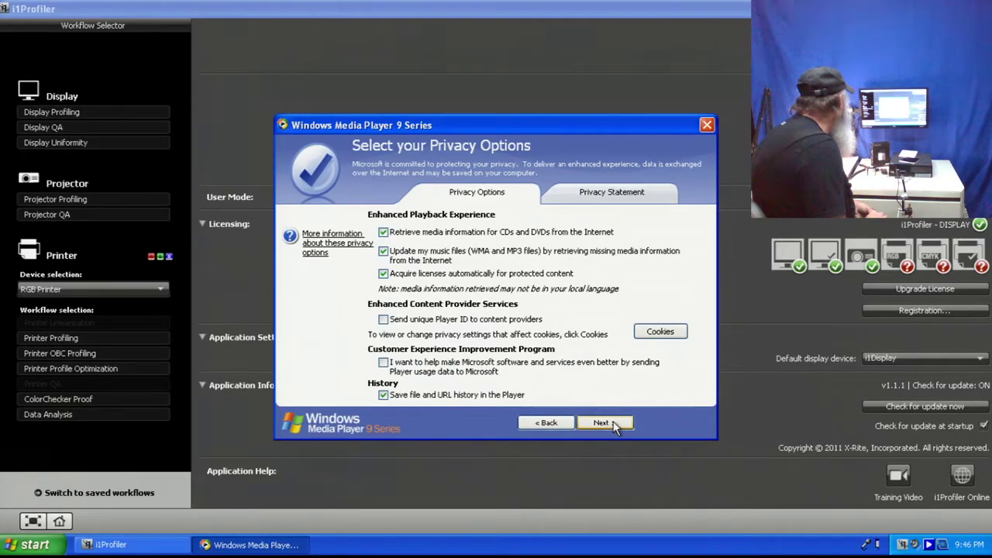
pyautogui.click(612, 425)
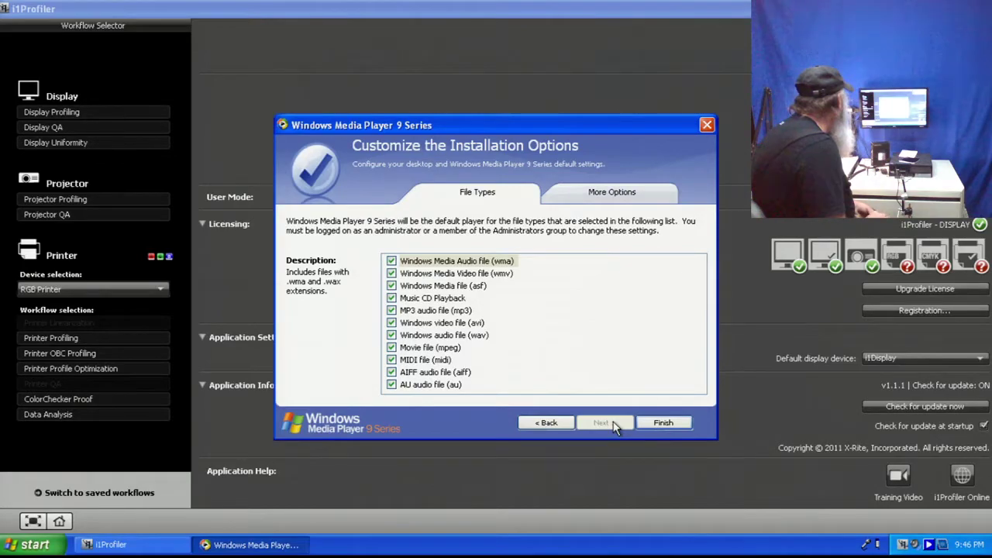
pyautogui.click(661, 424)
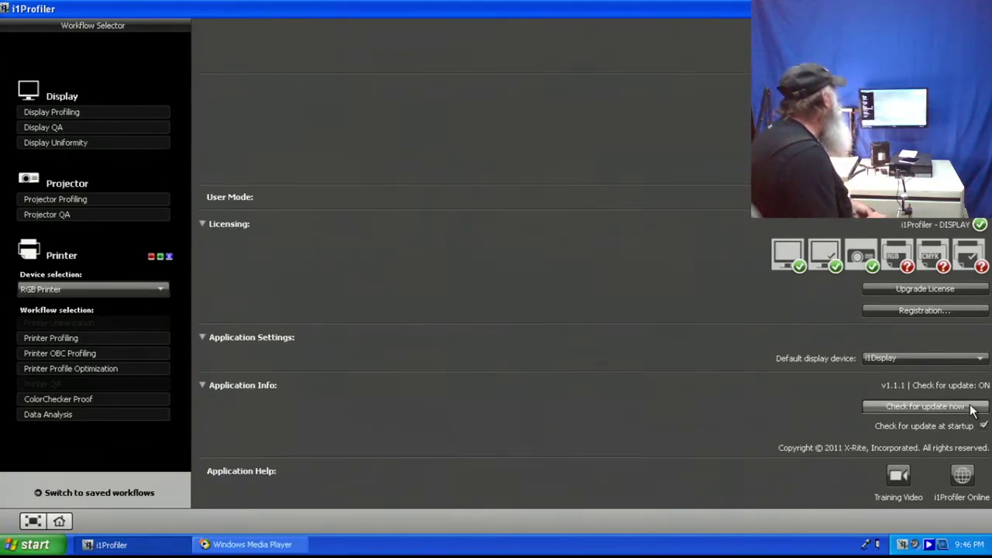
pyautogui.click(964, 481)
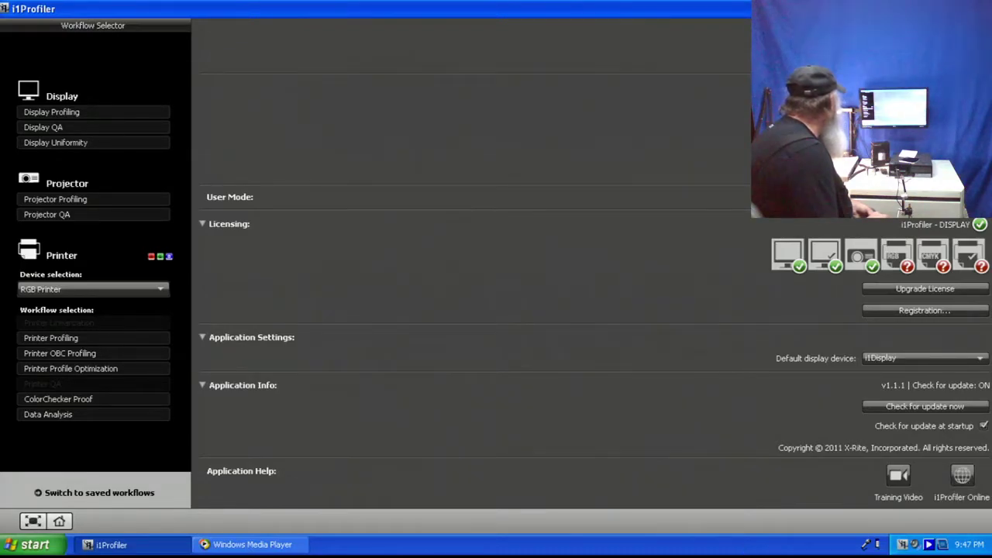
# - Bring the About i1Profiler video back into view and pause it at 02:14
pyautogui.click(286, 547)
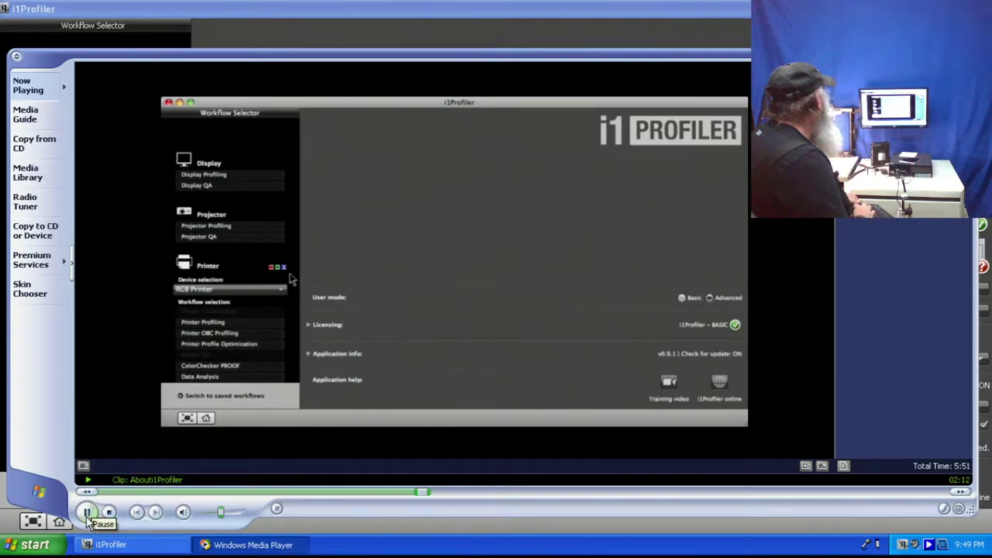
pyautogui.click(88, 517)
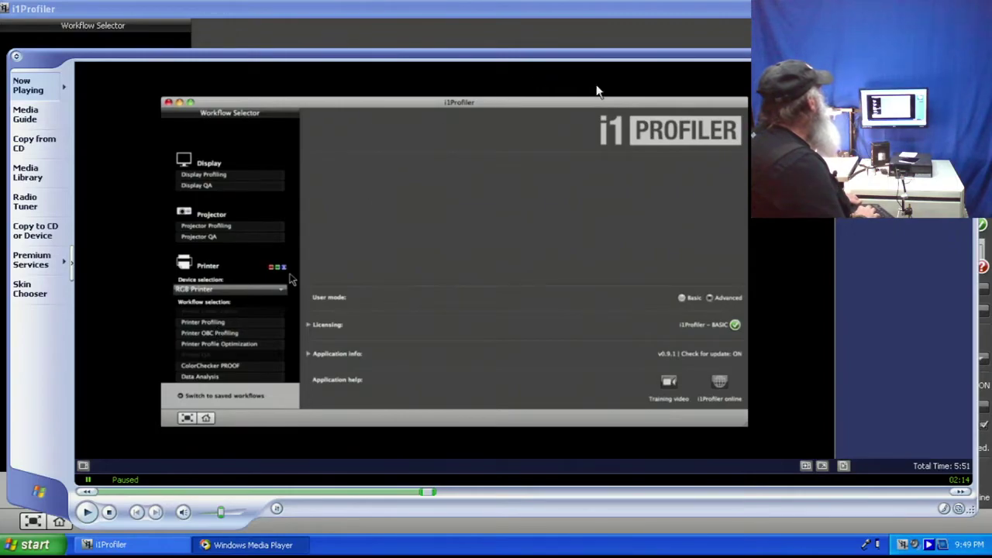
# - Tick 'Don't show this message again' on the mini-mode notice and close it
pyautogui.moveTo(743, 40)
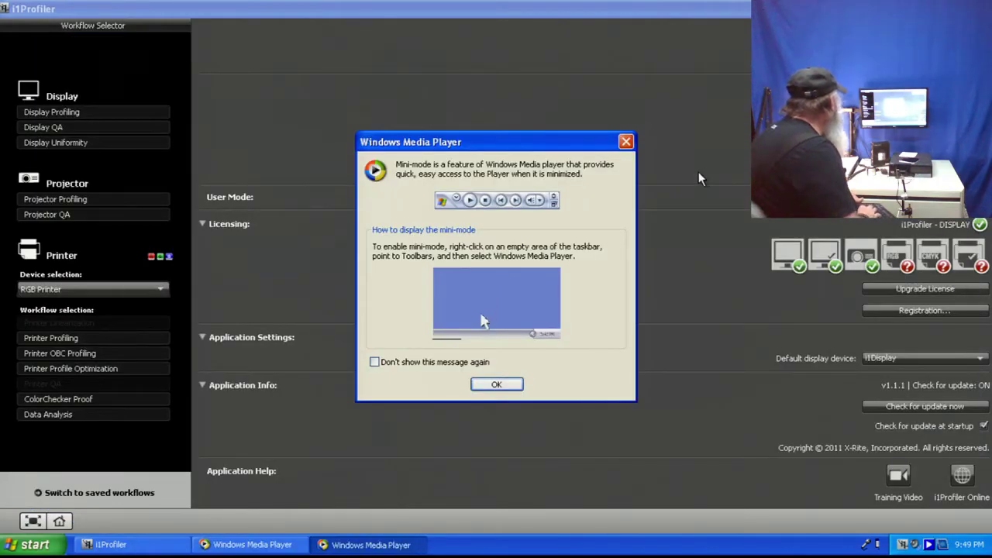
pyautogui.click(476, 364)
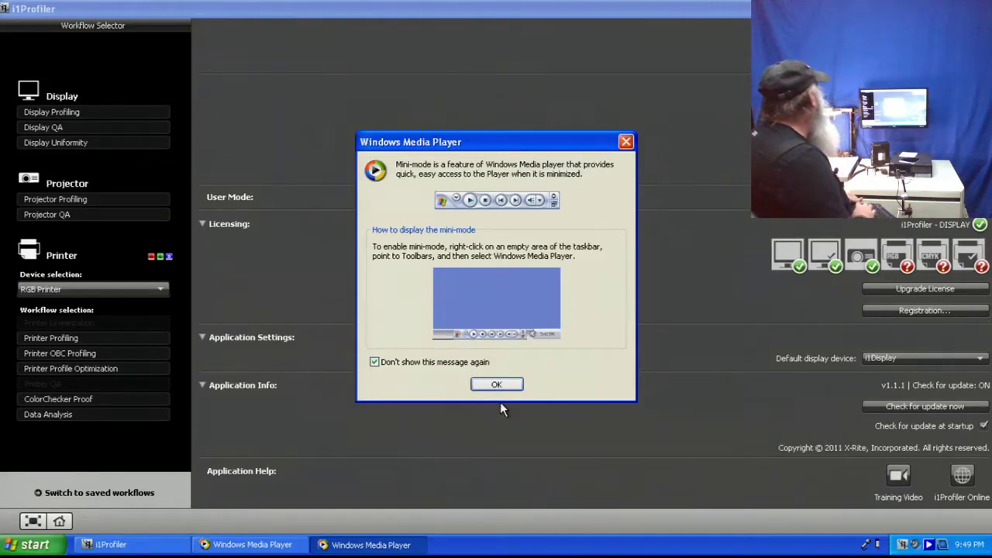
pyautogui.click(499, 385)
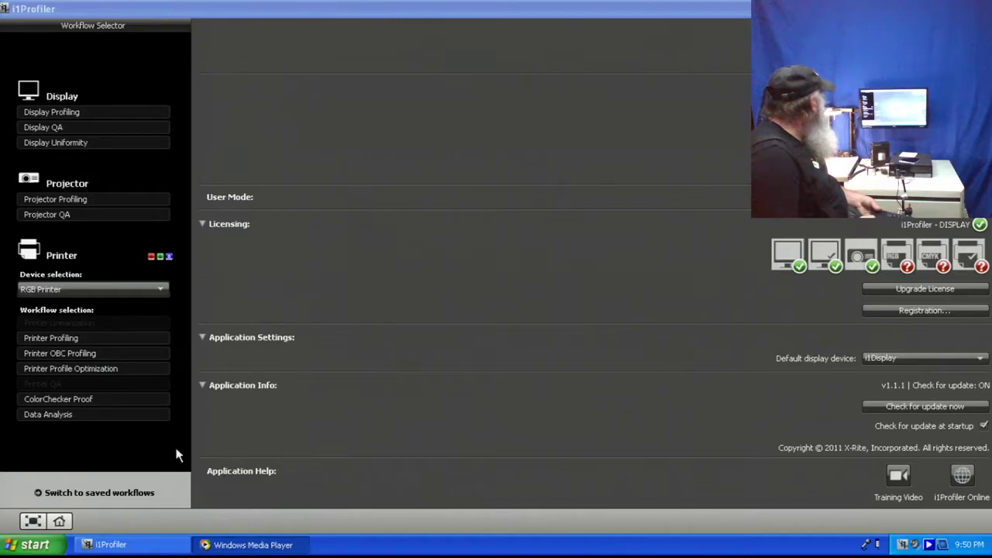
# - Keep RGB Printer as the device type and start the Display Profiling workflow
pyautogui.click(161, 290)
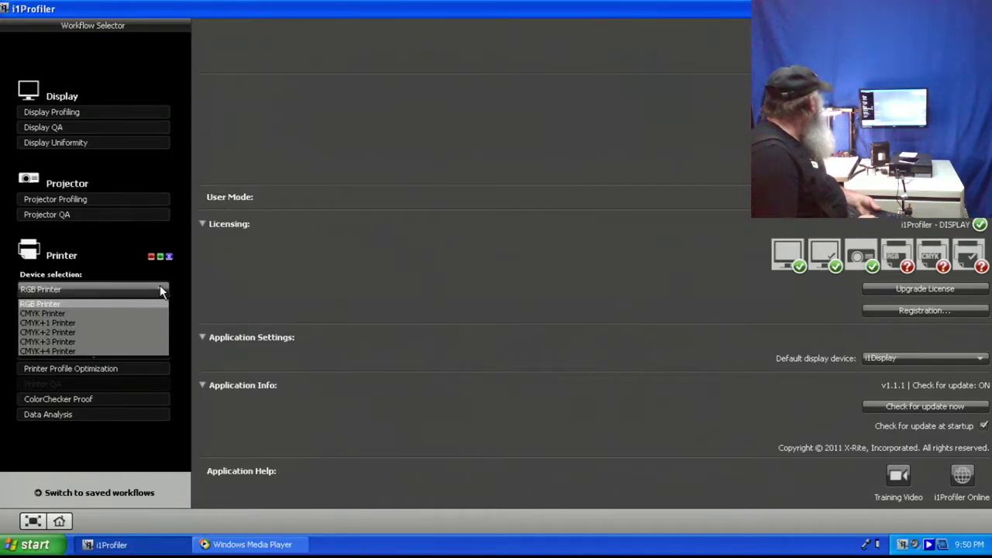
pyautogui.click(161, 290)
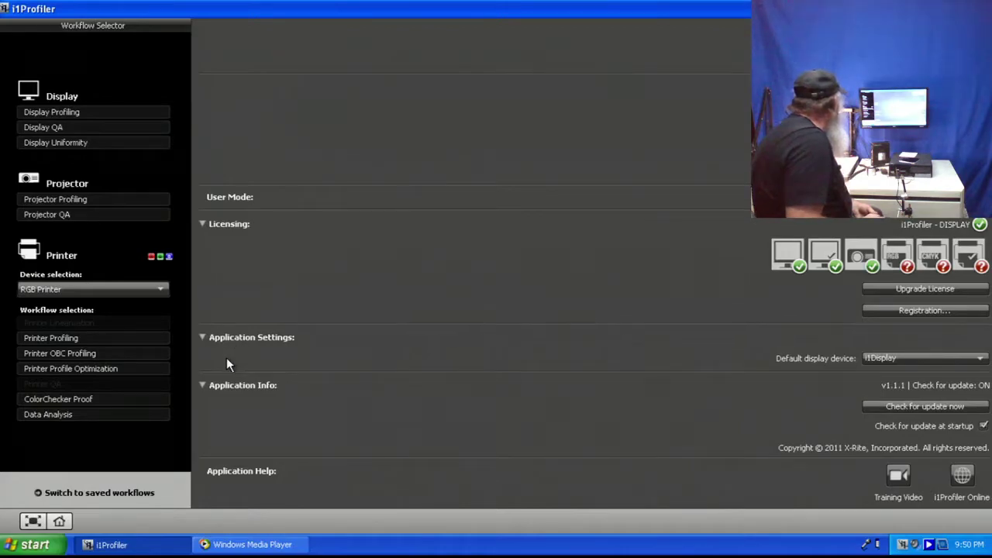
pyautogui.click(55, 110)
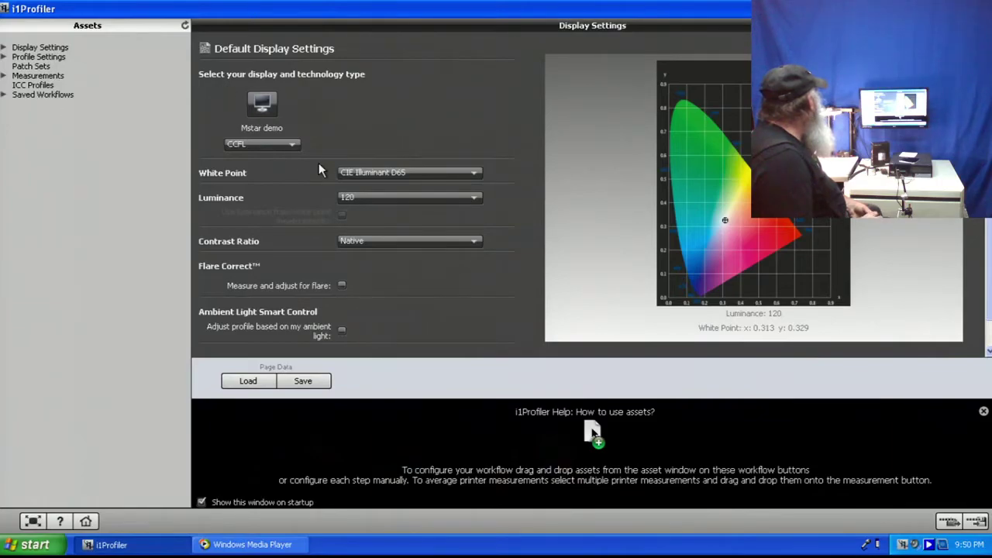
# - Review the display technology types and leave CCFL selected
pyautogui.click(293, 145)
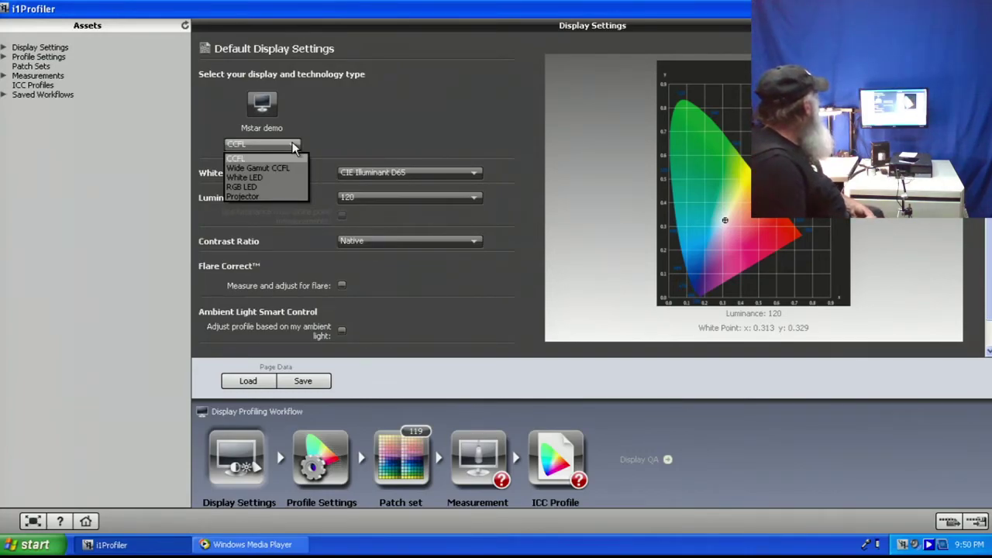
pyautogui.click(331, 126)
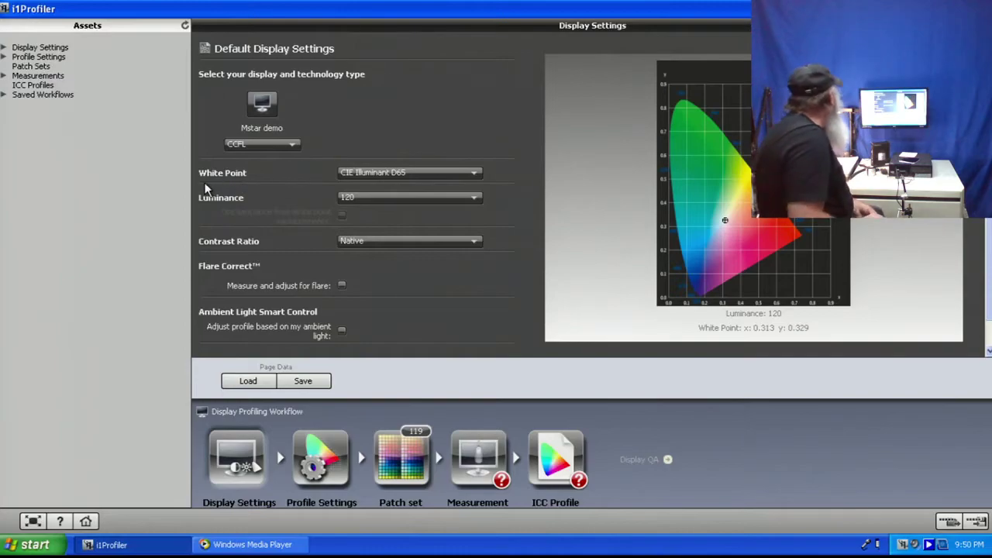
# - Expand Display Settings, Profile Settings, Measurements and Saved Workflows assets, inspecting their files, then refresh
pyautogui.click(4, 48)
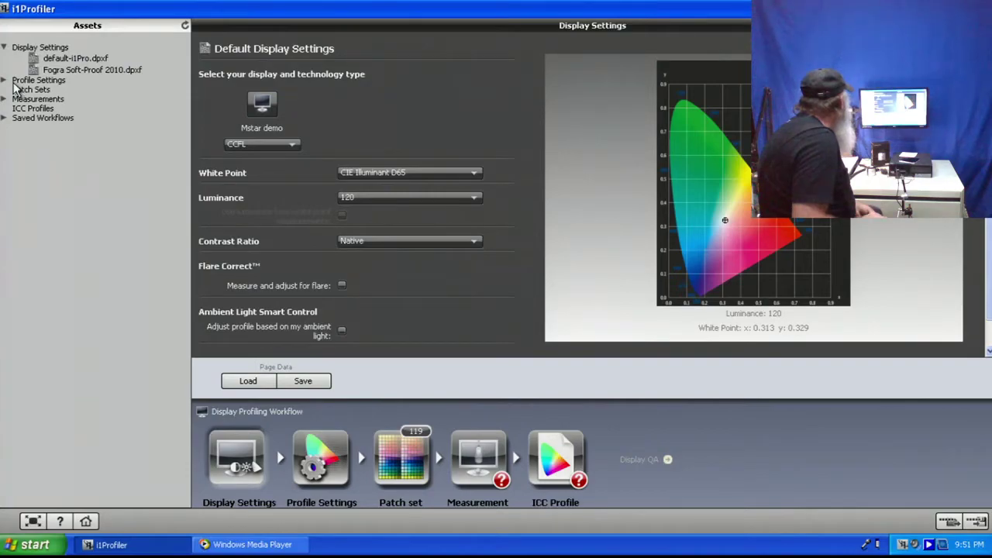
pyautogui.click(48, 71)
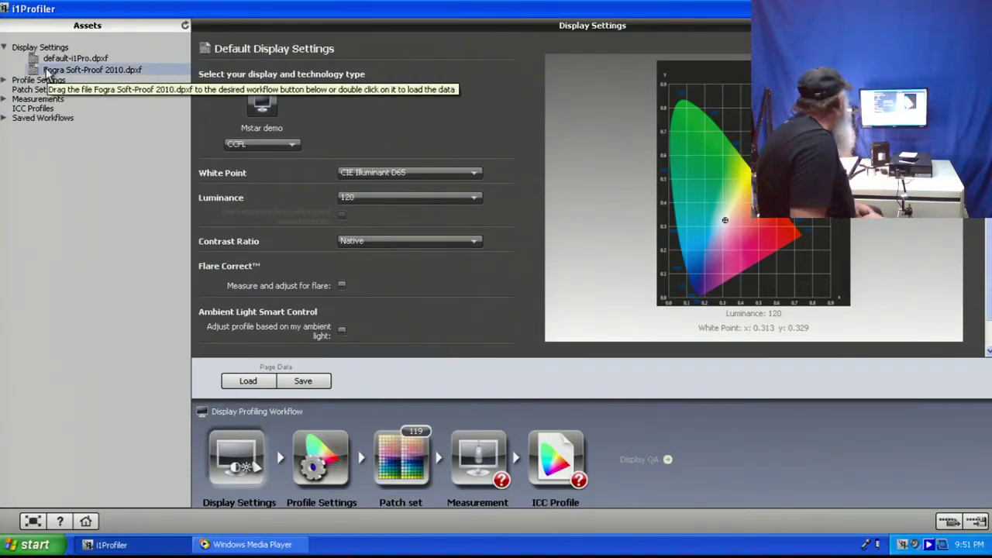
pyautogui.click(54, 61)
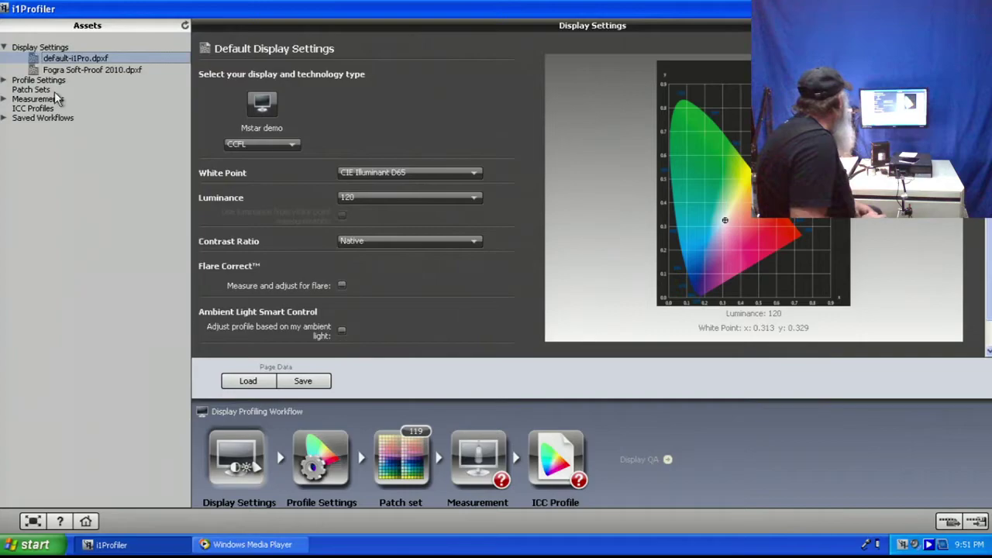
pyautogui.click(5, 80)
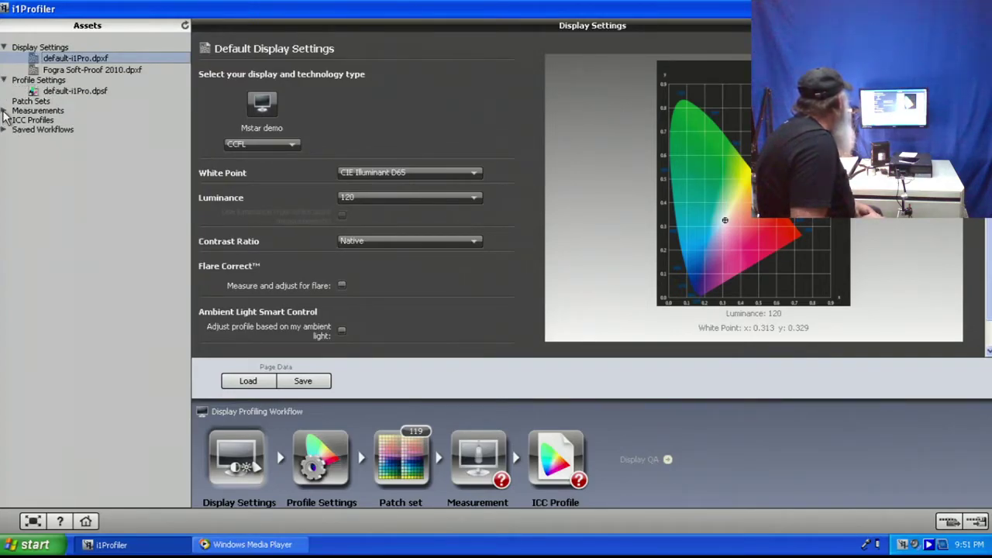
pyautogui.click(4, 111)
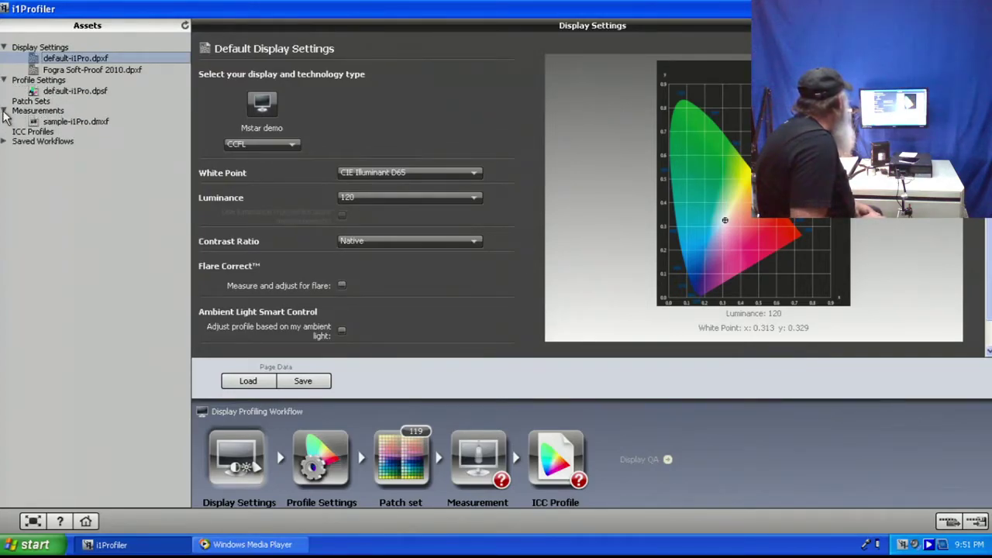
pyautogui.click(62, 122)
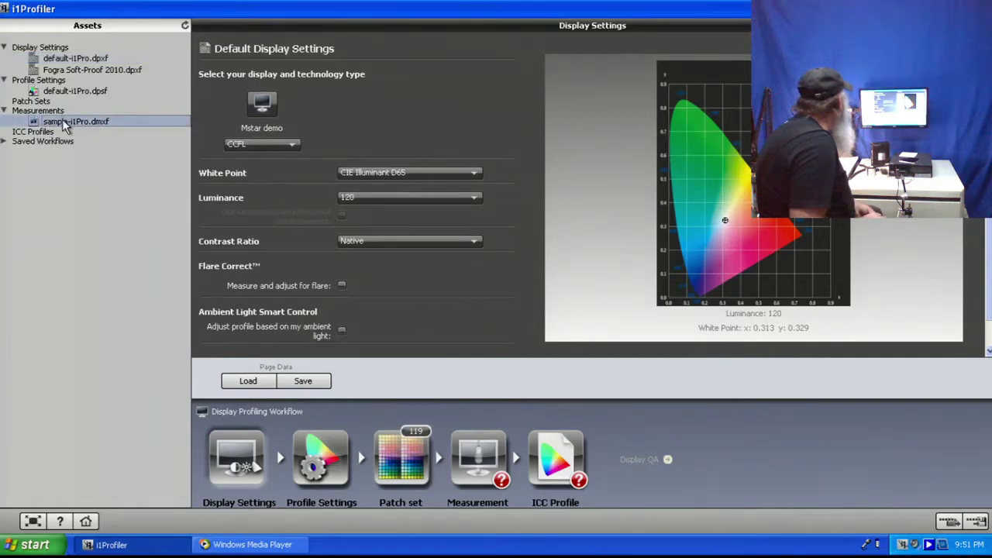
pyautogui.click(5, 141)
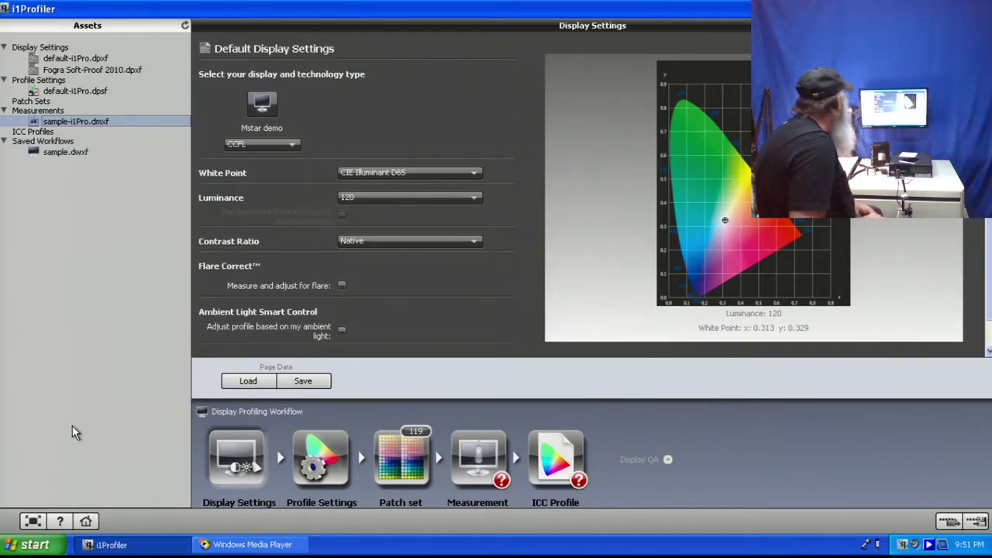
pyautogui.click(185, 26)
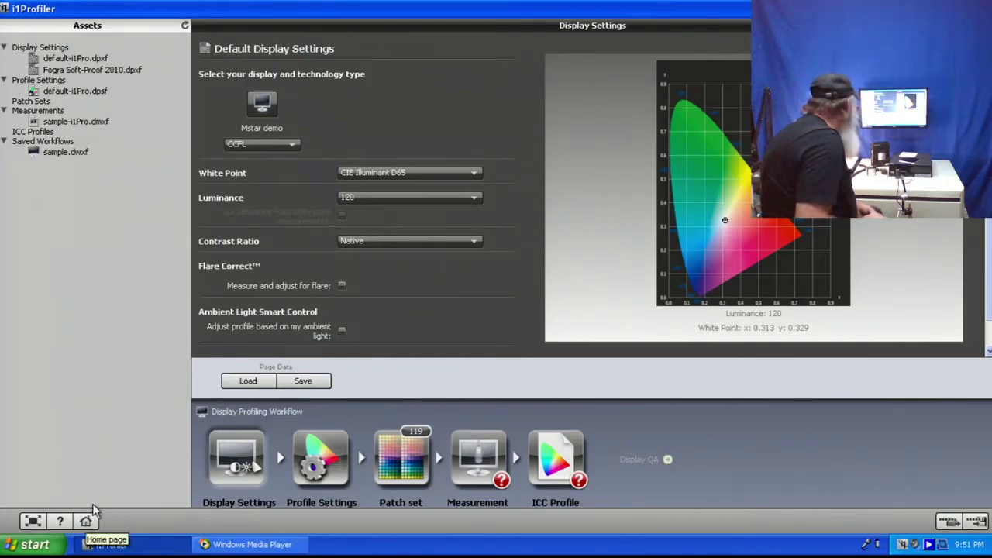
# - Go to the Display Profiling Measurement step and refresh the Assets list
pyautogui.click(478, 461)
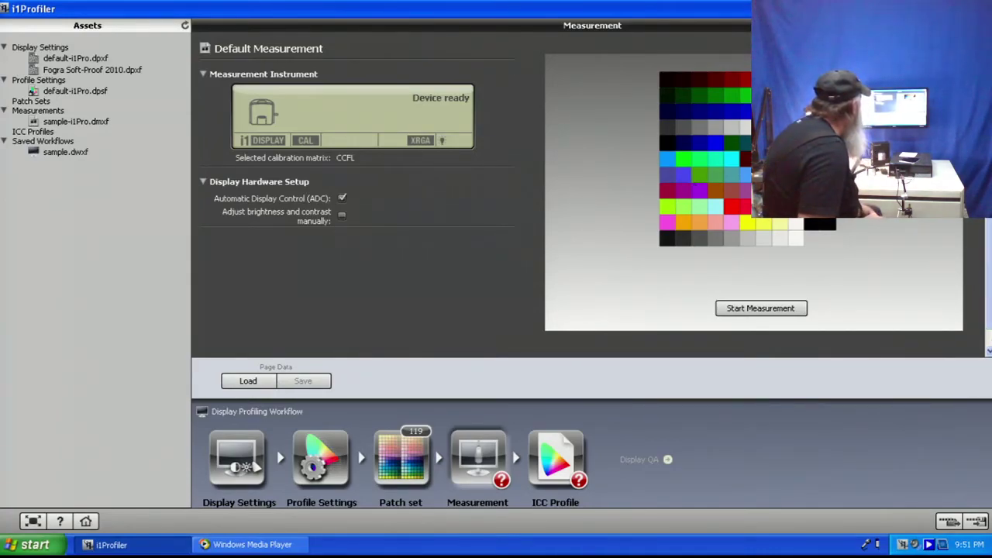
pyautogui.scroll(-1, 990, 314)
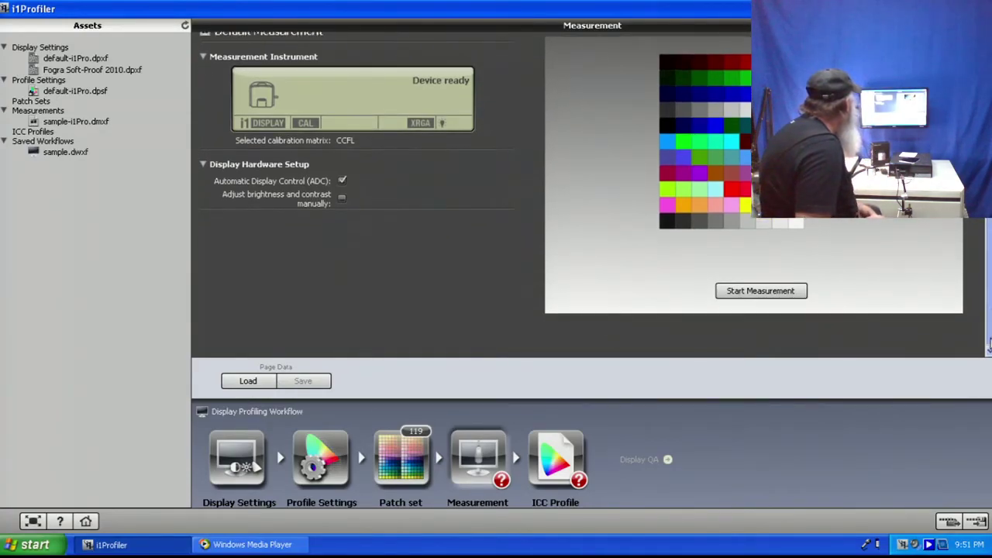
pyautogui.scroll(1, 990, 313)
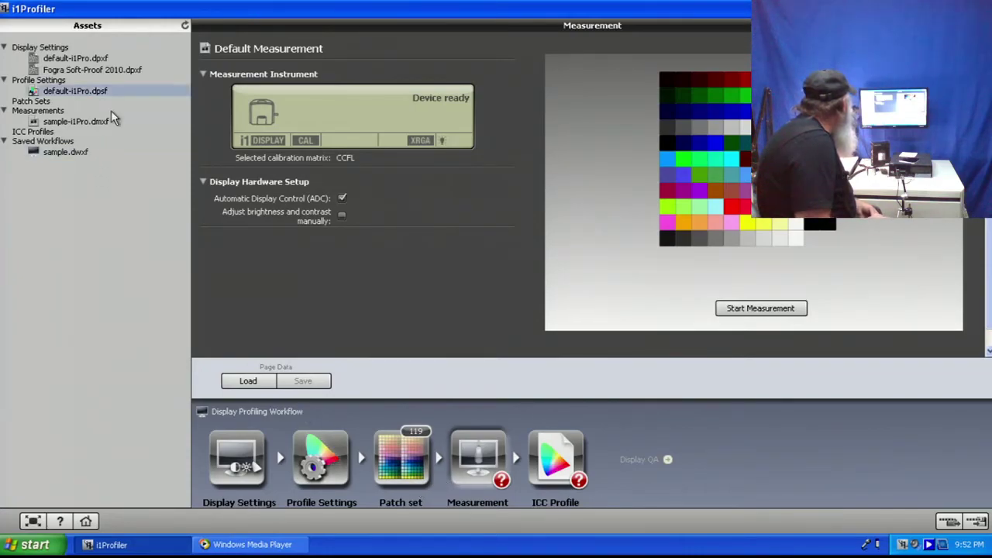
pyautogui.click(185, 28)
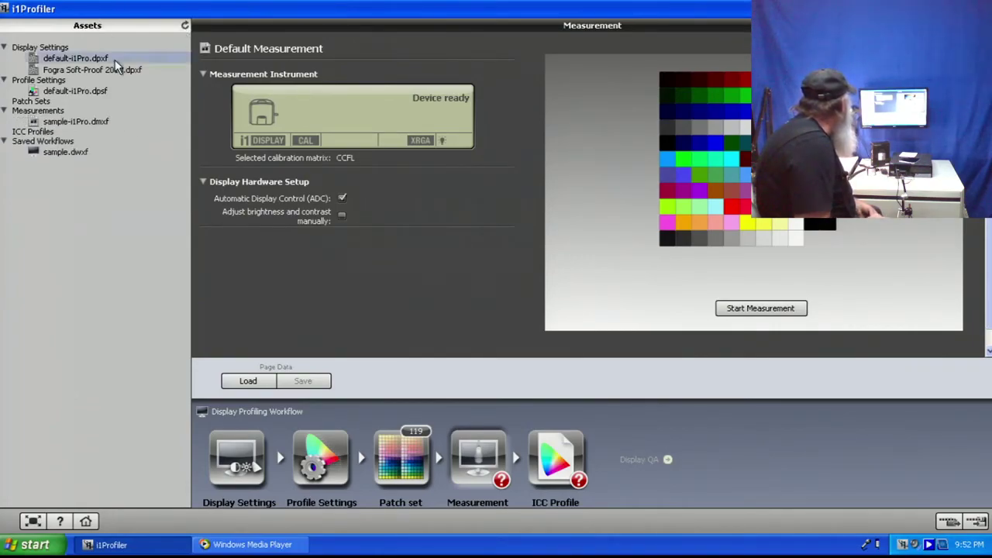
# - Return i1Profiler to the Workflow Selector listing display, projector and printer workflows
pyautogui.click(86, 522)
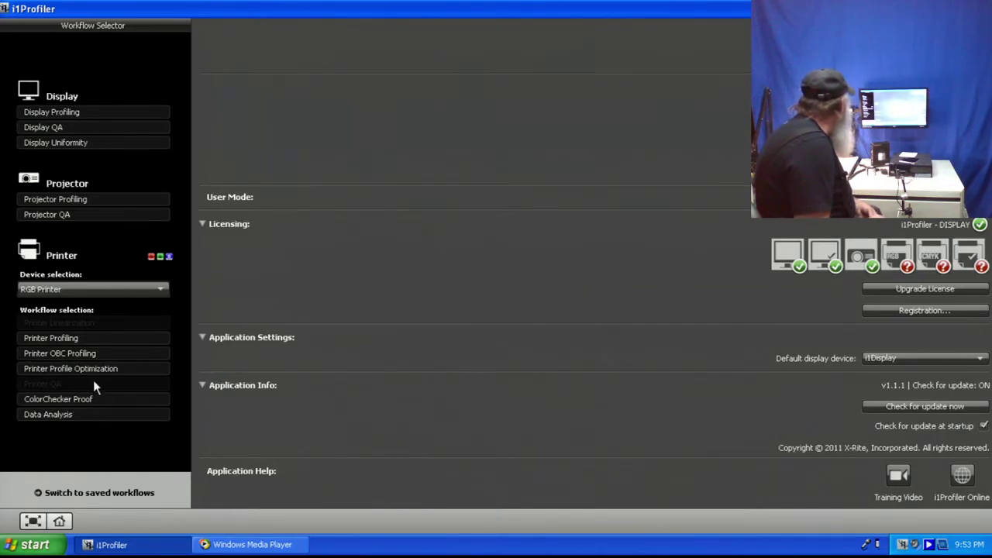
pyautogui.click(63, 199)
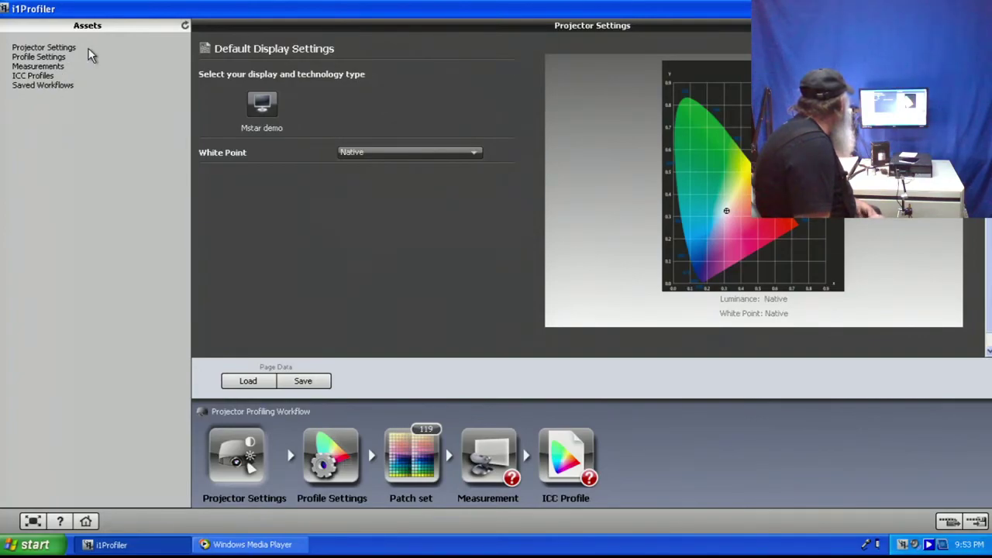
pyautogui.click(85, 521)
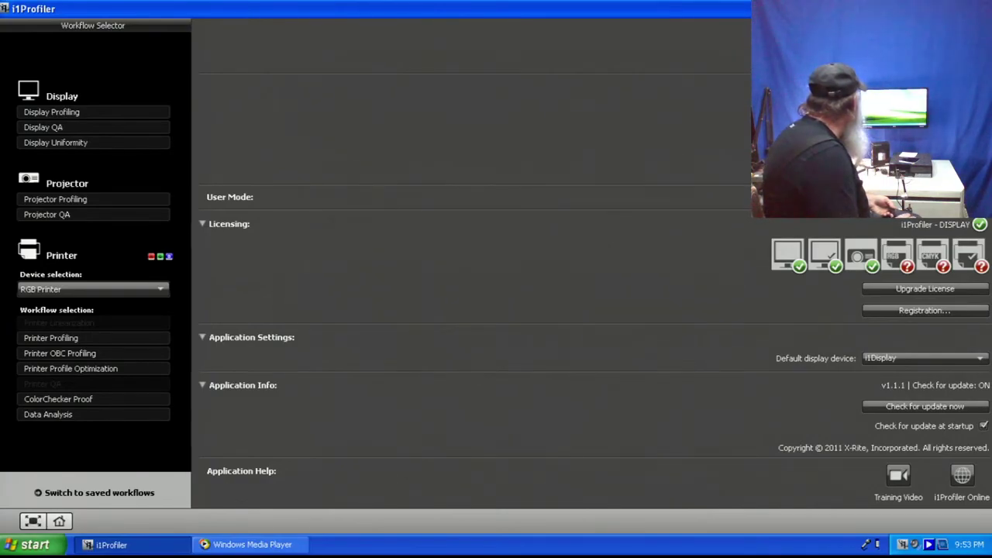
# - Close i1Profiler, minimize the tutorial video player and select the Pantone Color Manager desktop icon
pyautogui.hotkey('alt', 'F4')
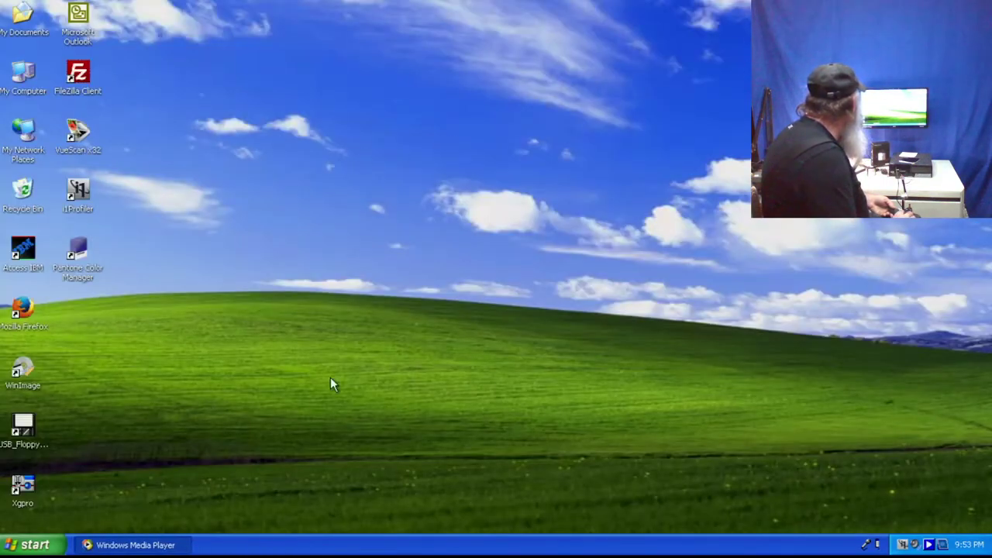
pyautogui.click(181, 545)
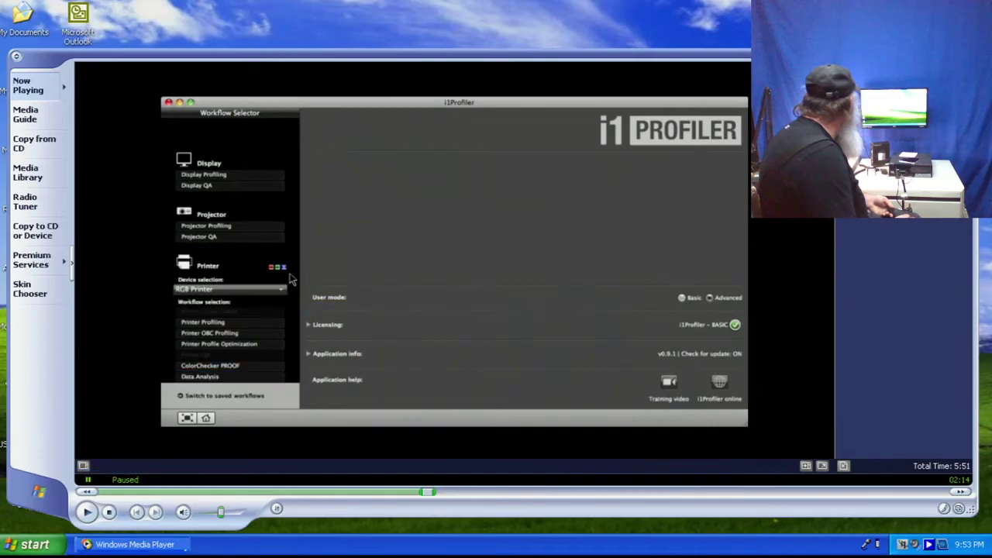
pyautogui.press('super+d')
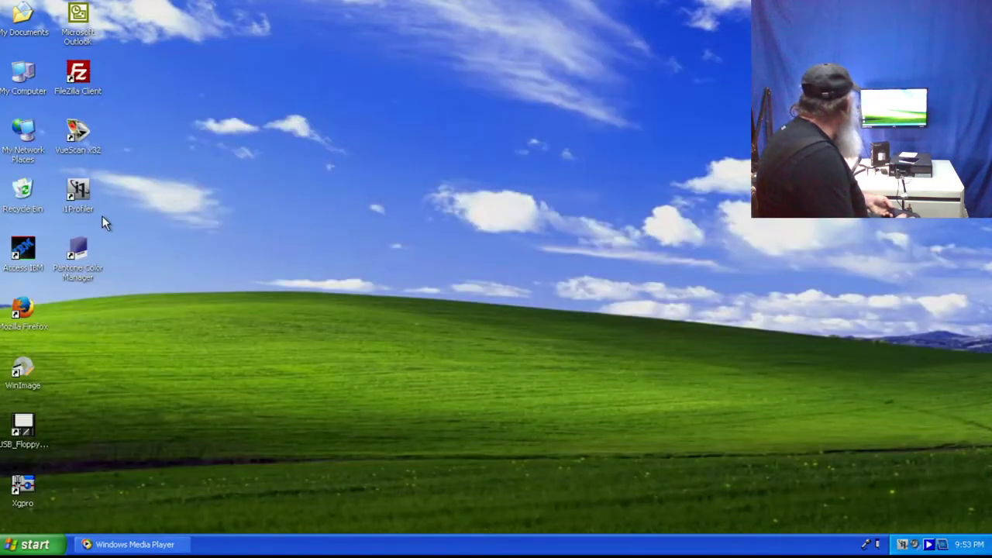
pyautogui.click(79, 252)
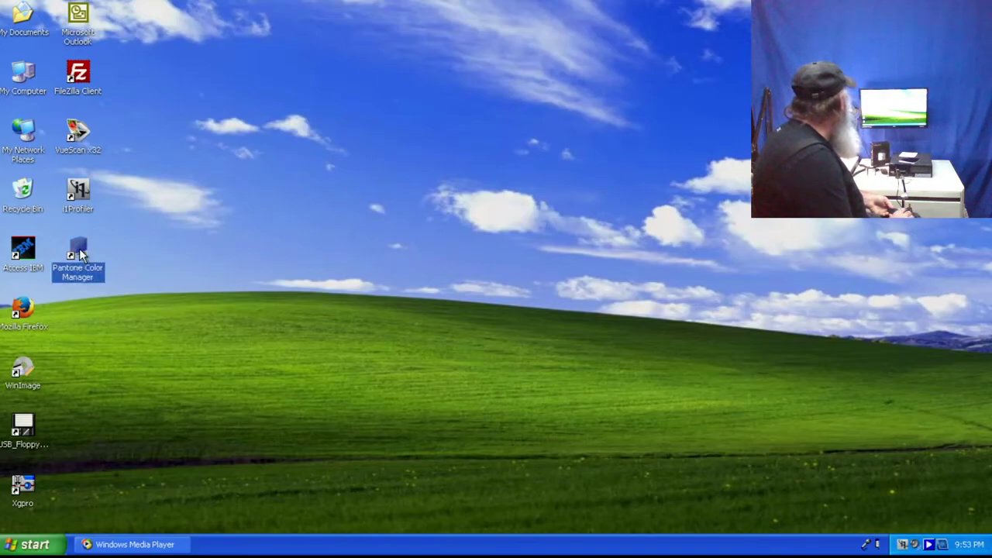
# - Launch Pantone Color Manager from the desktop and bring its blank, still-loading window forward
pyautogui.doubleClick(79, 252)
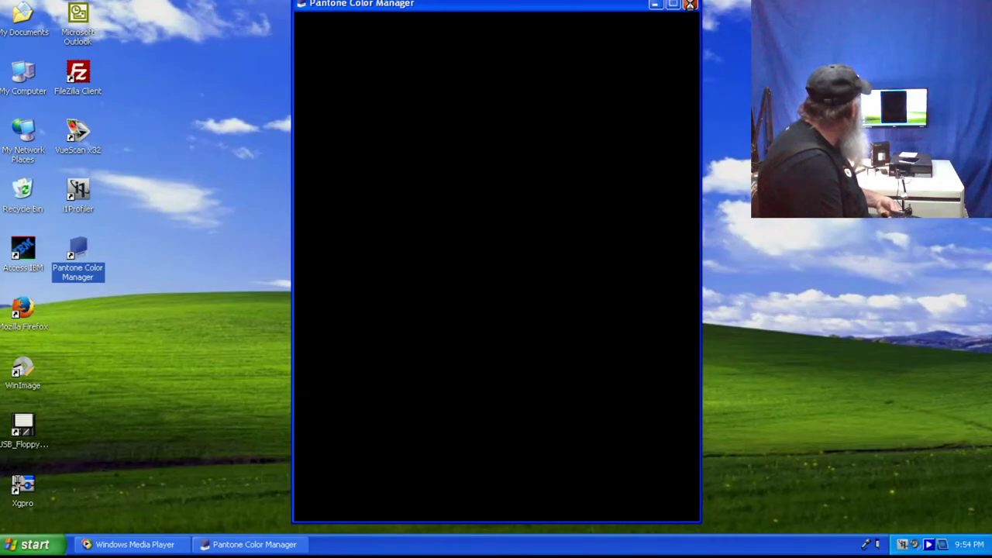
pyautogui.click(690, 4)
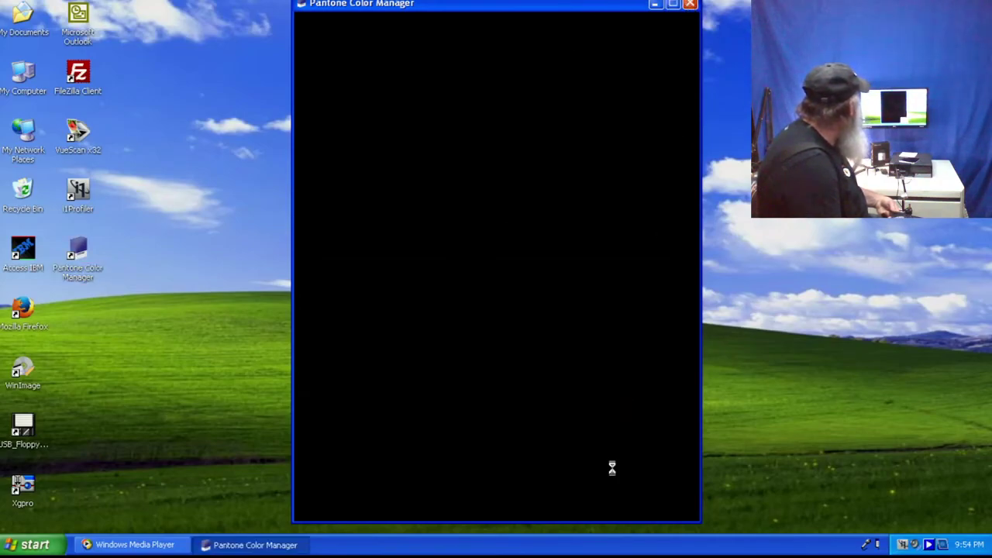
# - End the hung Pantone Color Manager in Task Manager, skip the error report, then close Task Manager
pyautogui.rightClick(598, 548)
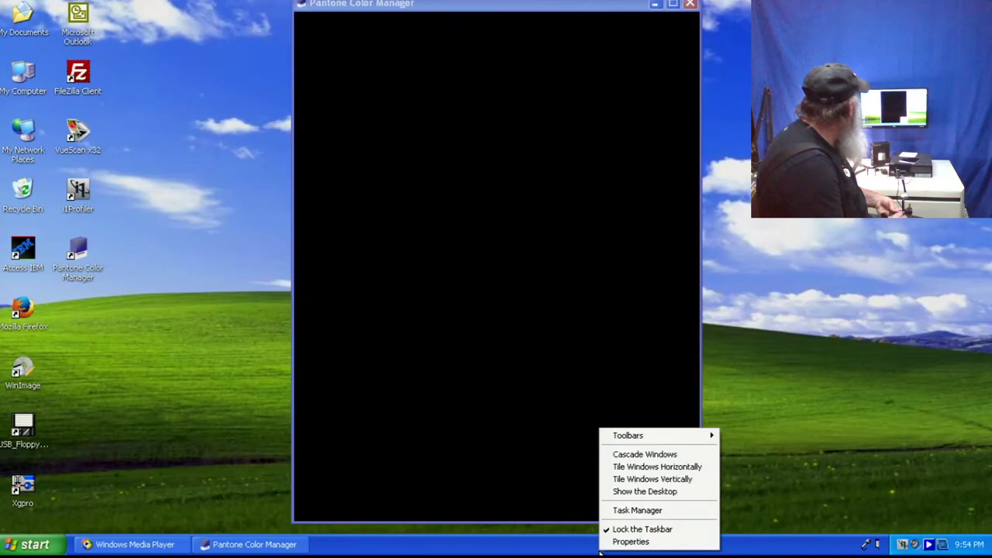
pyautogui.click(629, 511)
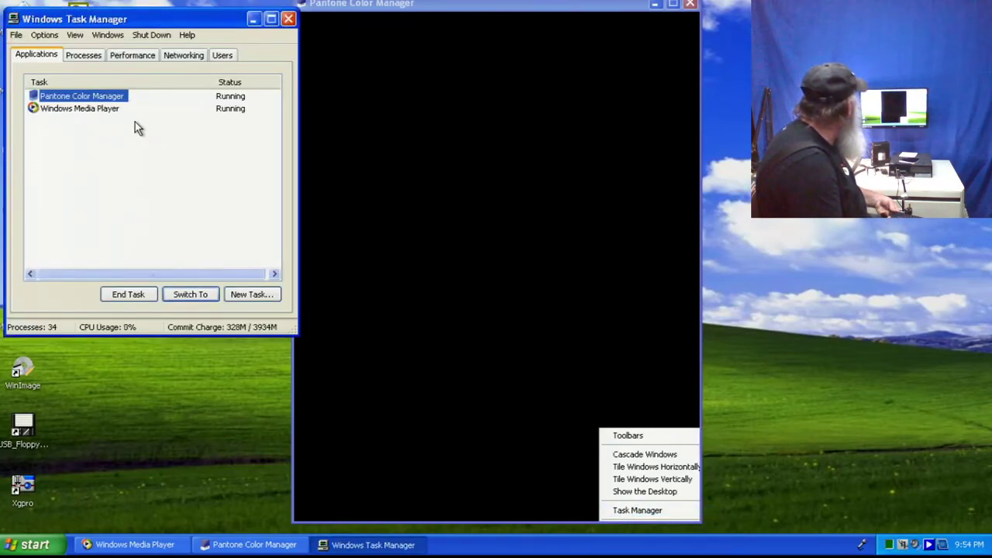
pyautogui.click(128, 295)
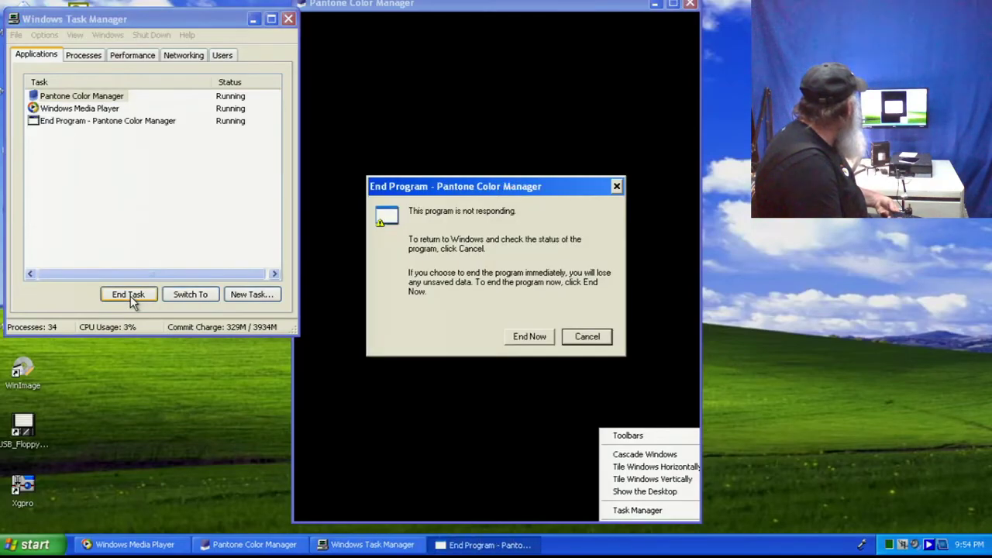
pyautogui.click(532, 340)
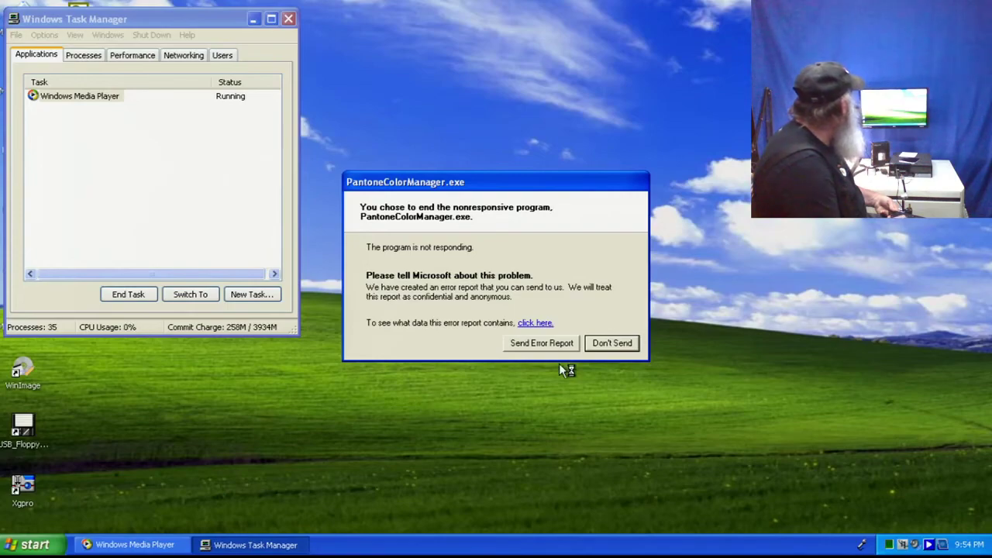
pyautogui.click(610, 344)
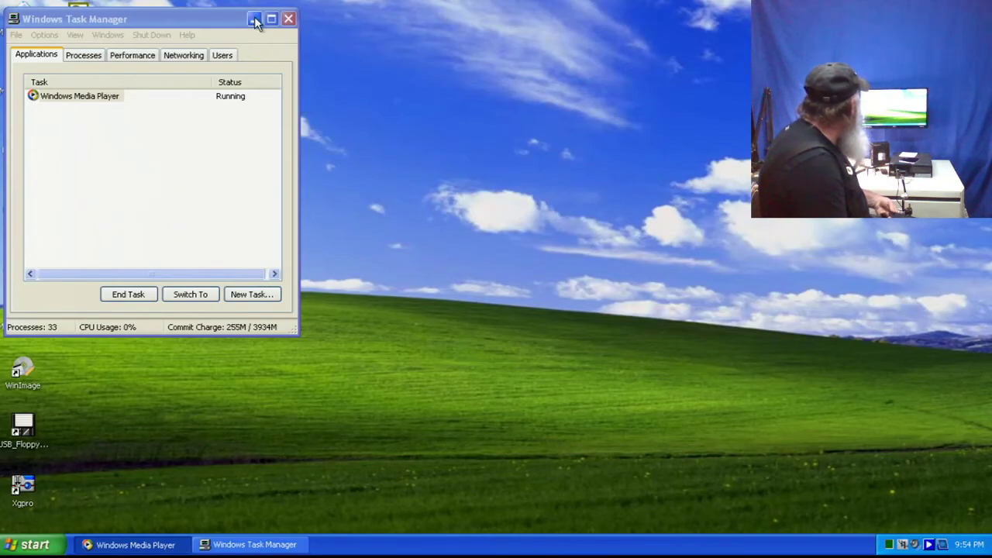
pyautogui.click(286, 19)
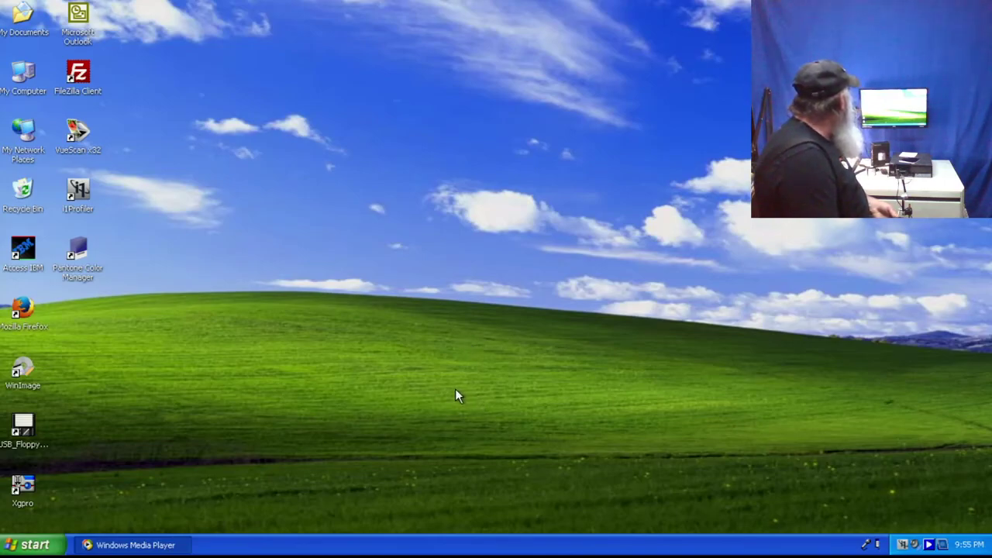
# - Restore Windows Media Player and resume the i1Profiler tutorial video from 02:14
pyautogui.click(169, 546)
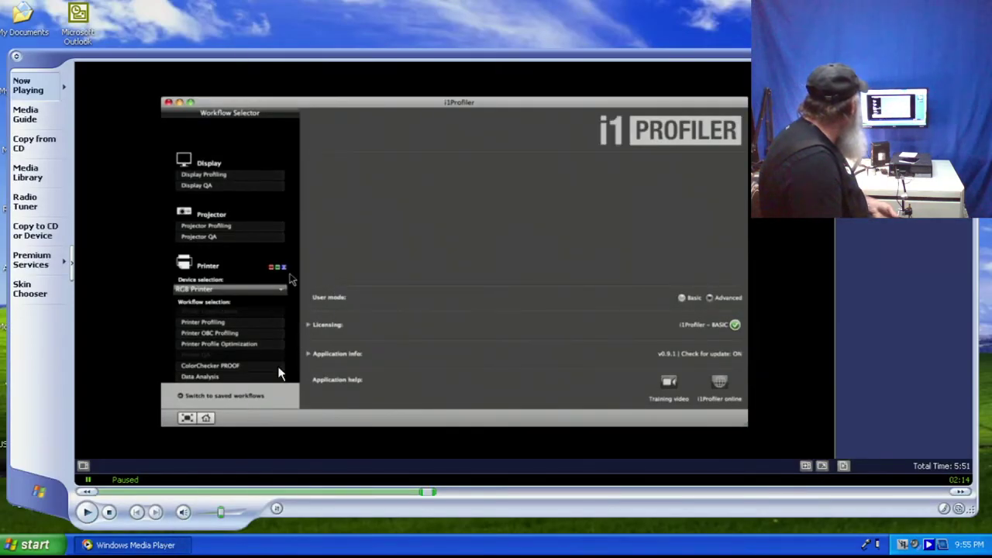
pyautogui.click(86, 512)
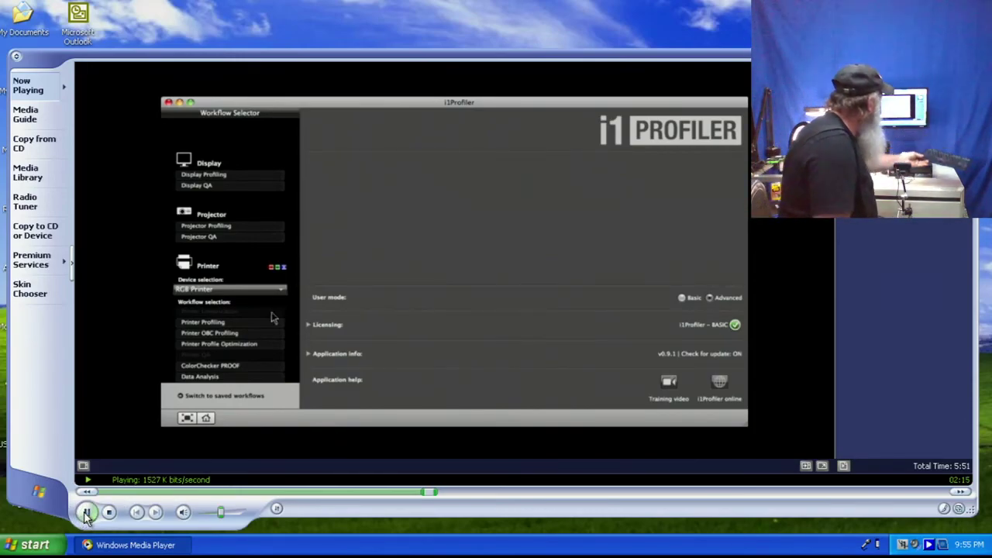